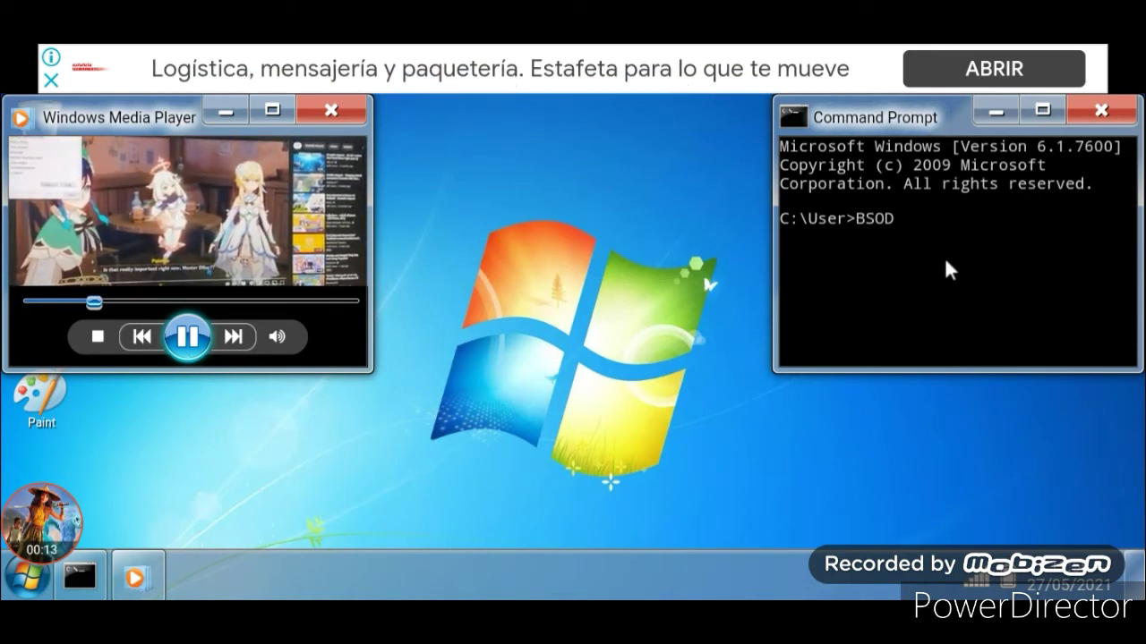
Place the cursor at the end of the typed BSOD command in the Command Prompt.
left_click(919, 217)
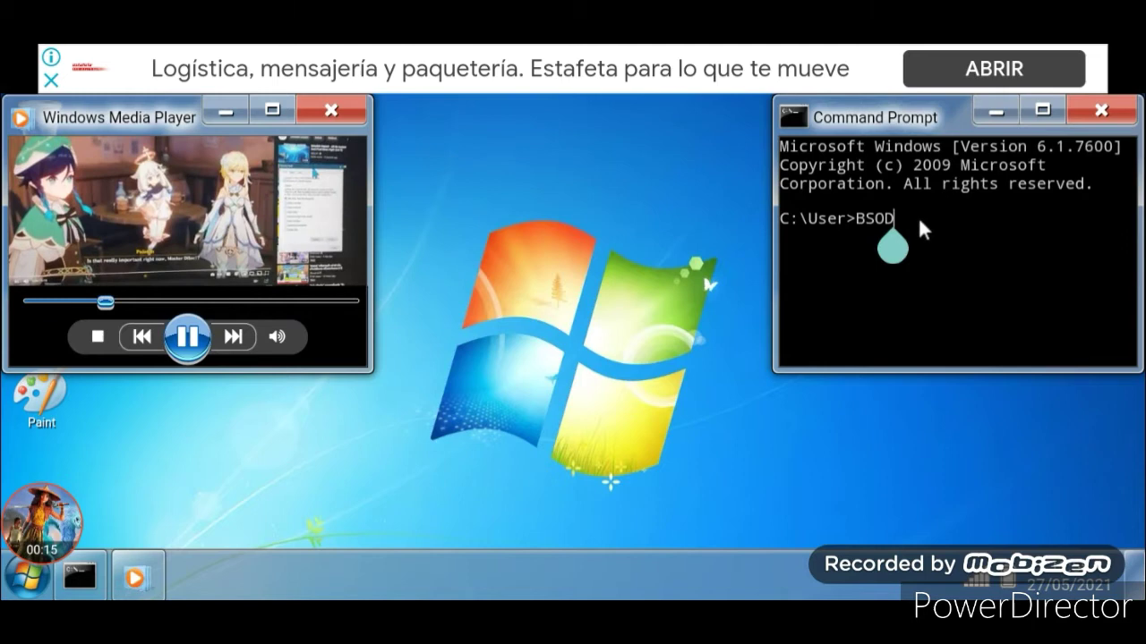